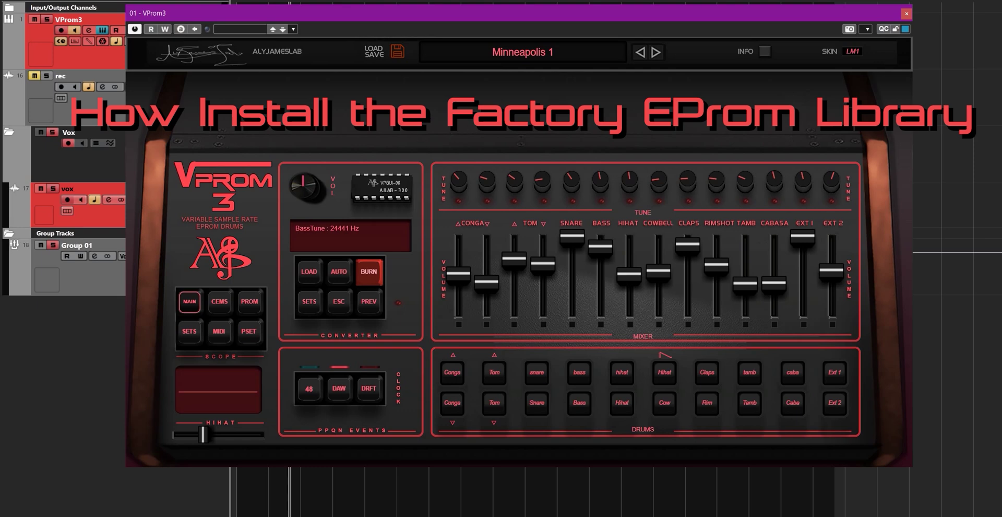
Close the VProm3 window showing the Minneapolis 1 kit with Escape
key("Escape")
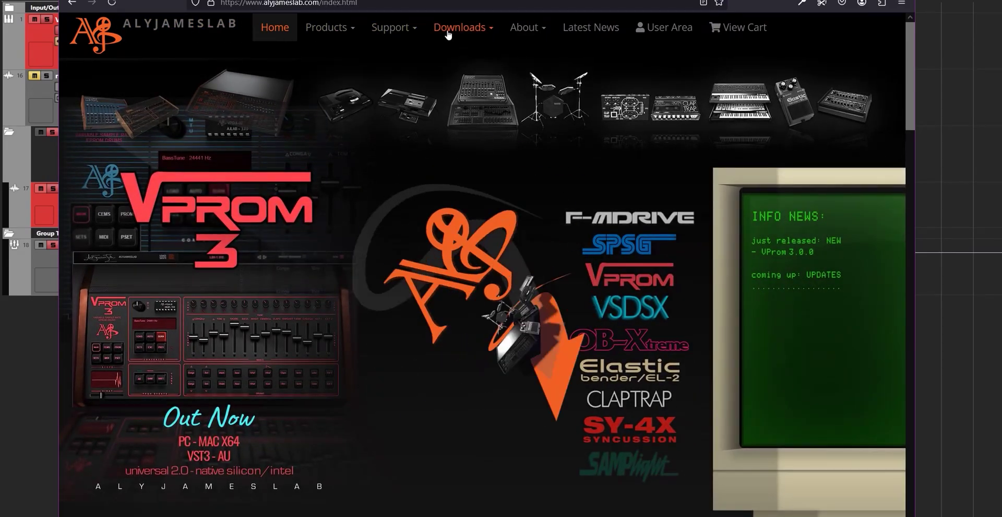
Download VPROM_3_Library.zip, the Factory EPROM Library for VProm 3.0, from Resources & Utilities
left_click(466, 31)
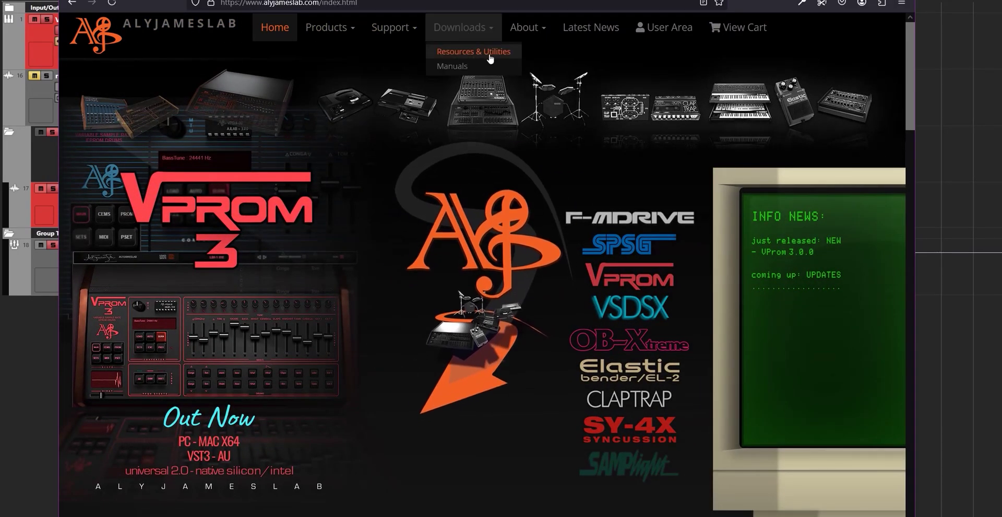
left_click(474, 52)
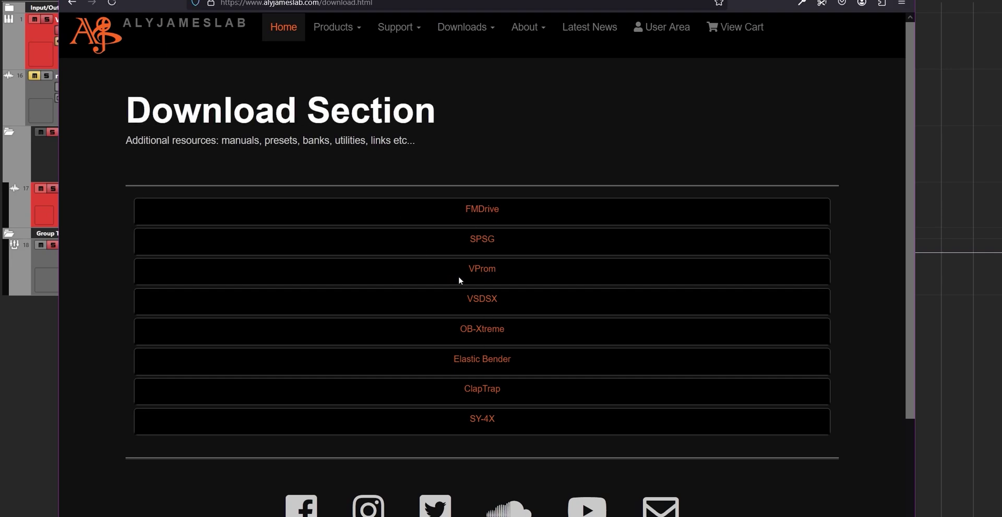
left_click(482, 269)
scroll(551, 220, "down", 2)
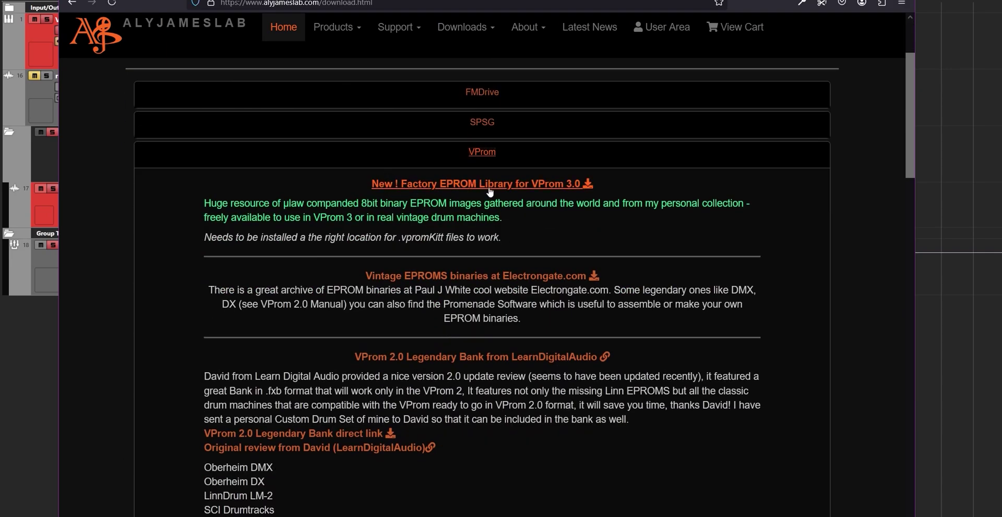
left_click(517, 185)
left_click(802, 350)
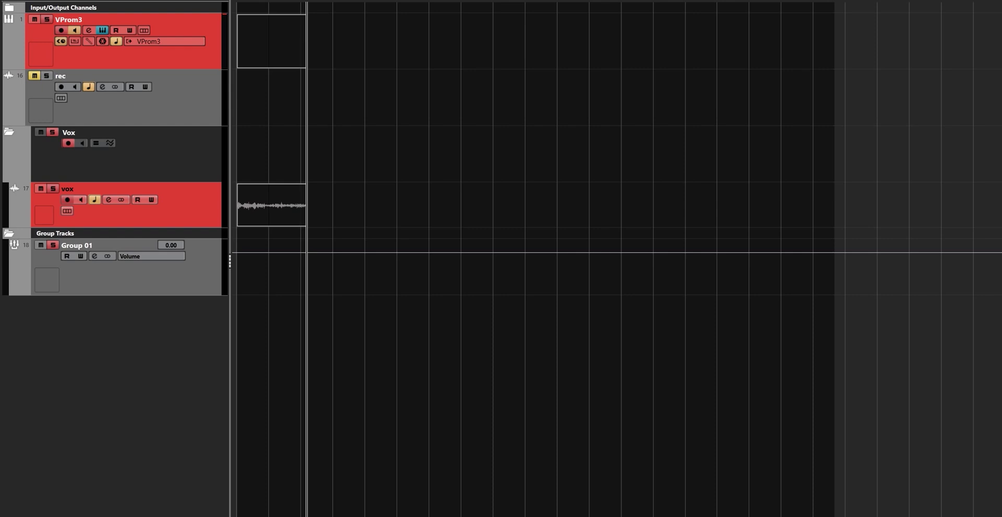
key("e")
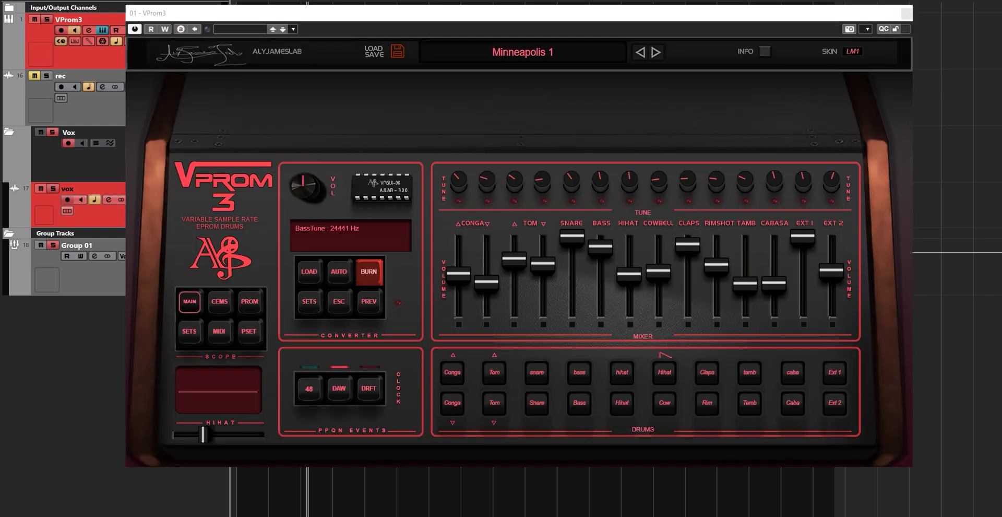
key("alt+Tab")
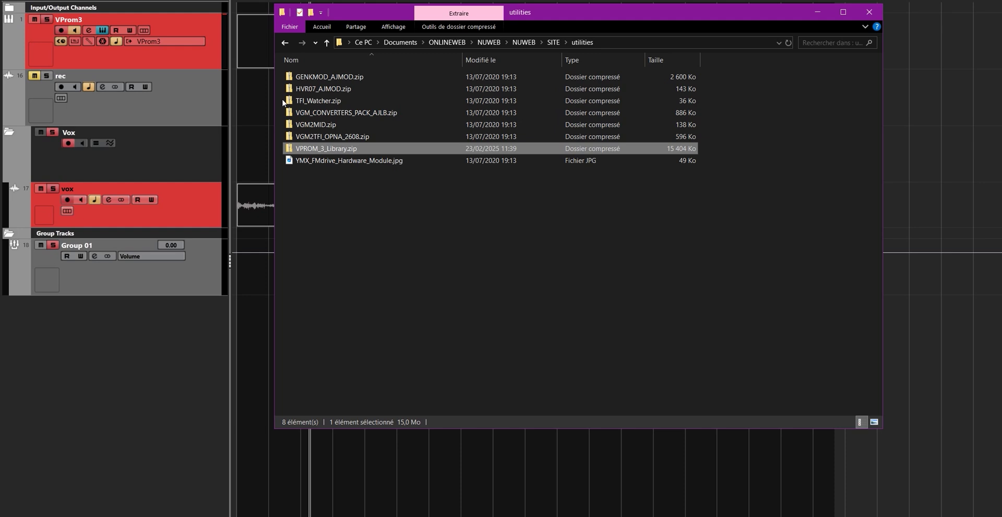
double_click(320, 148)
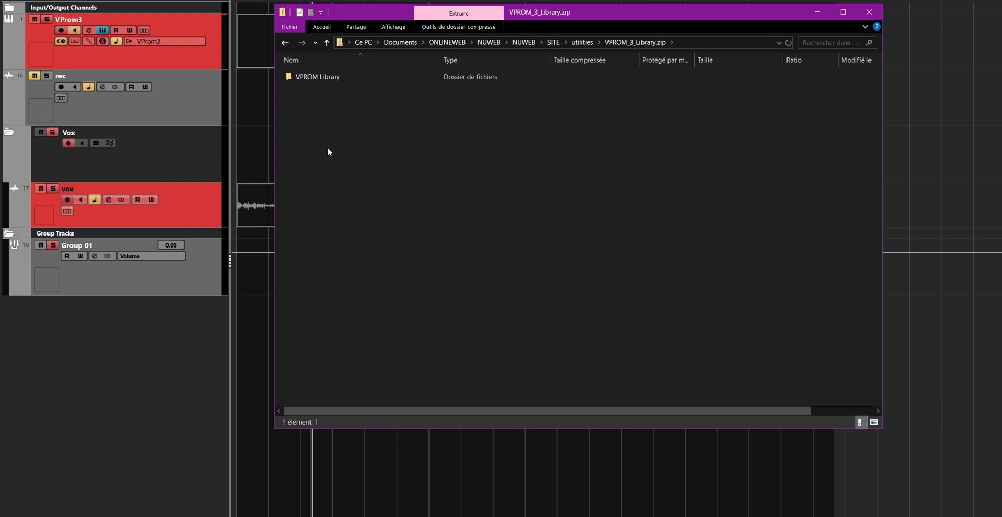
double_click(318, 78)
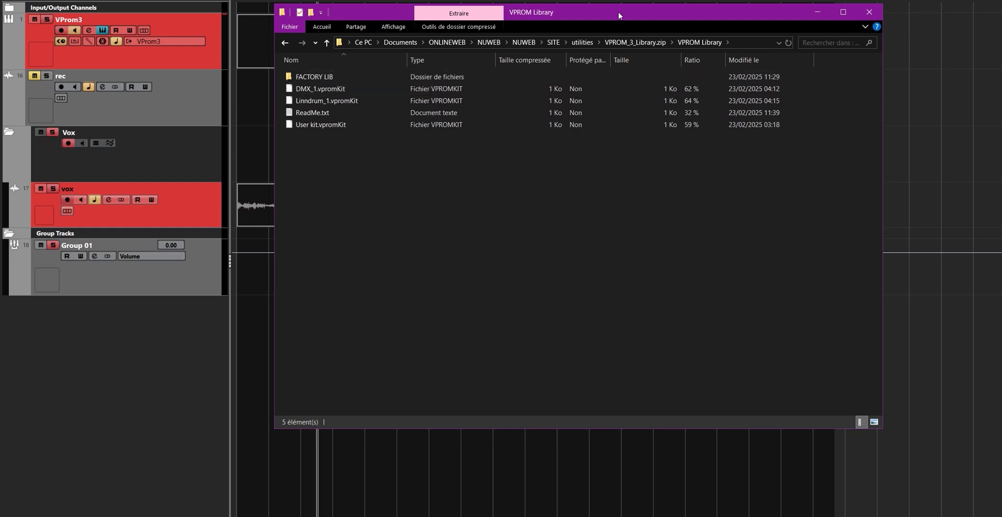
left_click_drag(619, 16, 619, 42)
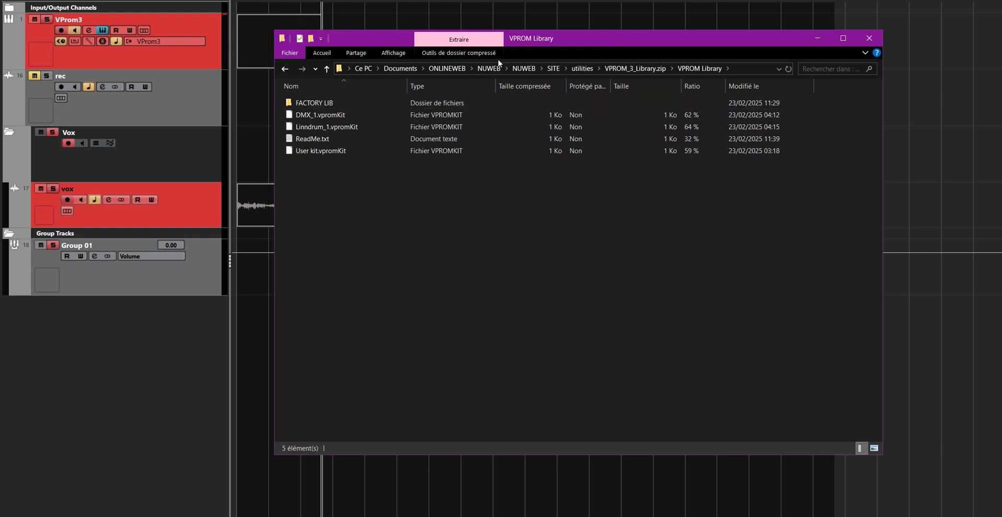
mouse_move(581, 39)
left_mouse_down()
mouse_move(585, 14)
mouse_move(584, 39)
mouse_move(606, 42)
mouse_move(585, 51)
left_mouse_up()
key("alt+Tab")
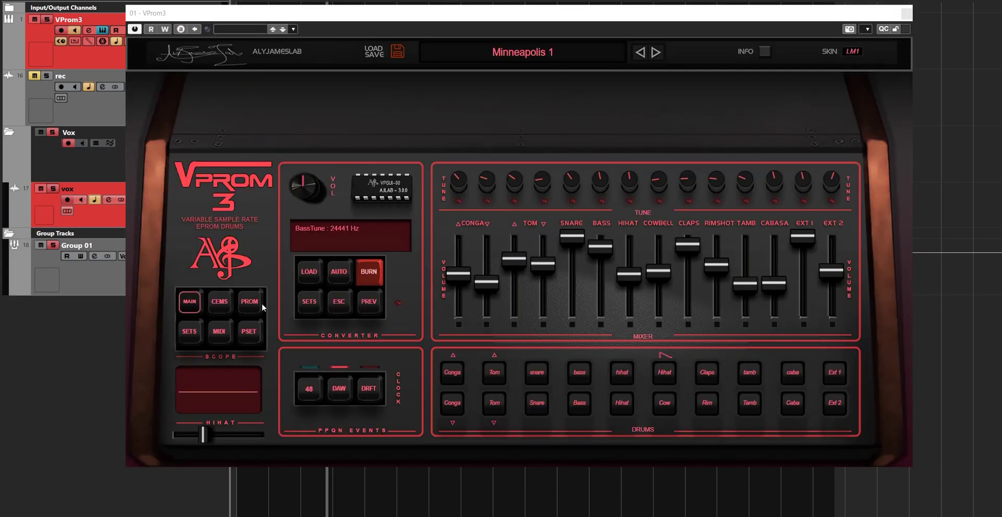
Open the SNARE slot's EPROM library, then show the info panel with version 3.0.0 and library path
left_click(257, 304)
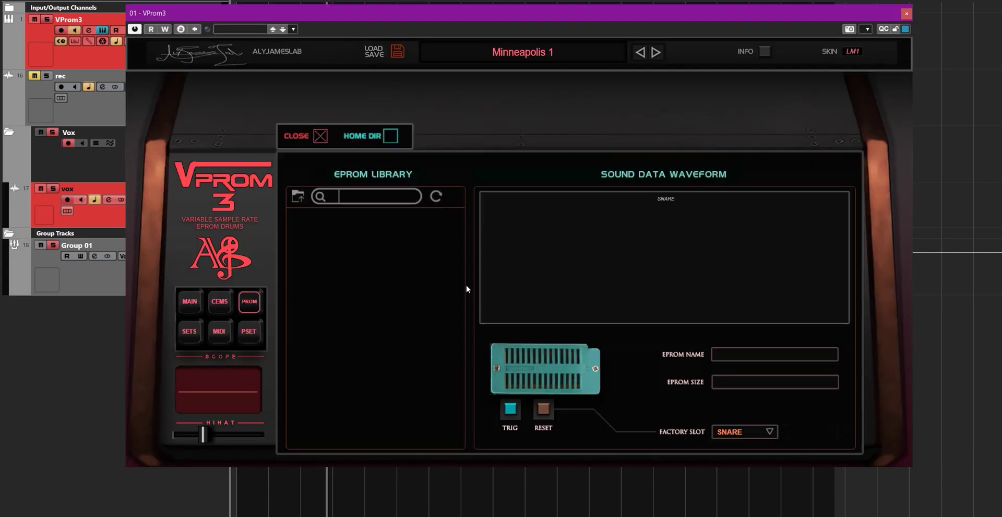
left_click(320, 137)
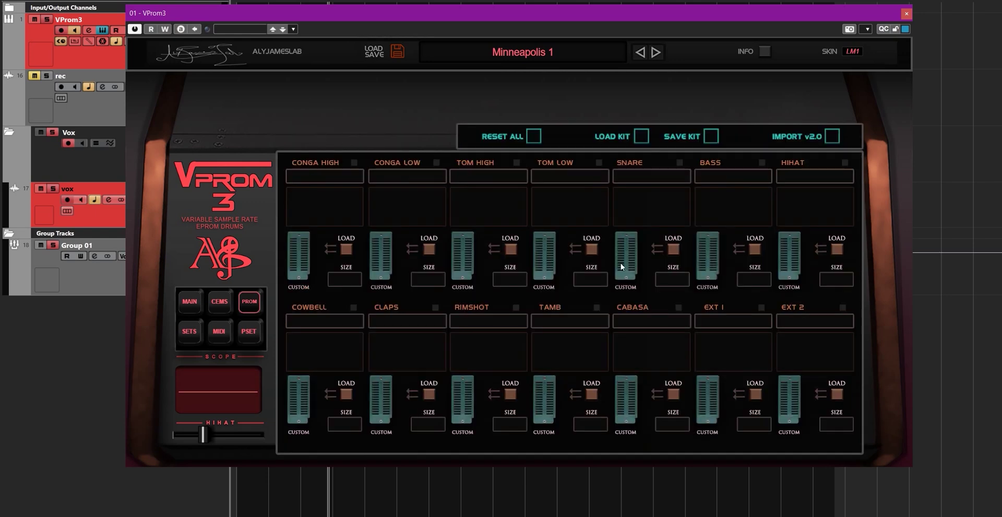
left_click(673, 251)
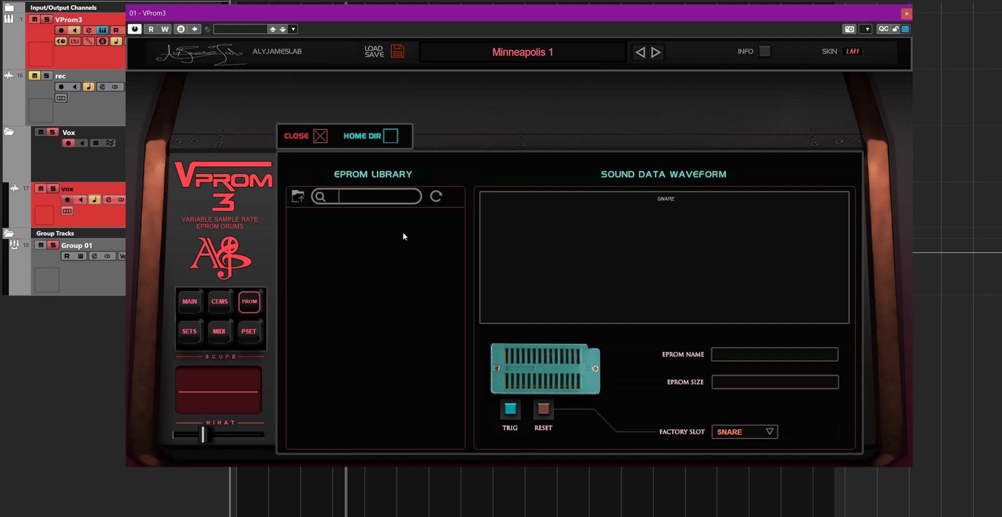
left_click(765, 52)
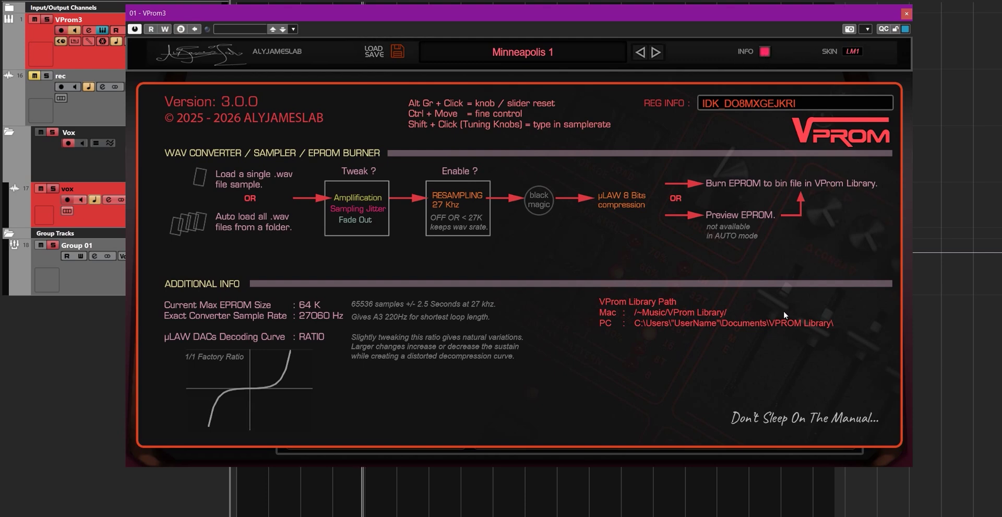
Close the info panel and EPROM library, then reposition Explorer and select the VPROM Library path
left_click(765, 51)
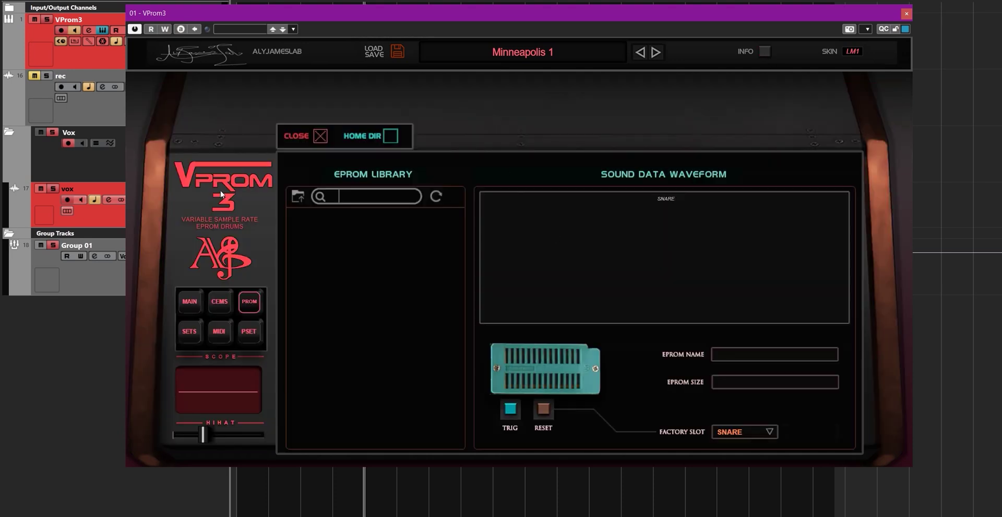
left_click(320, 136)
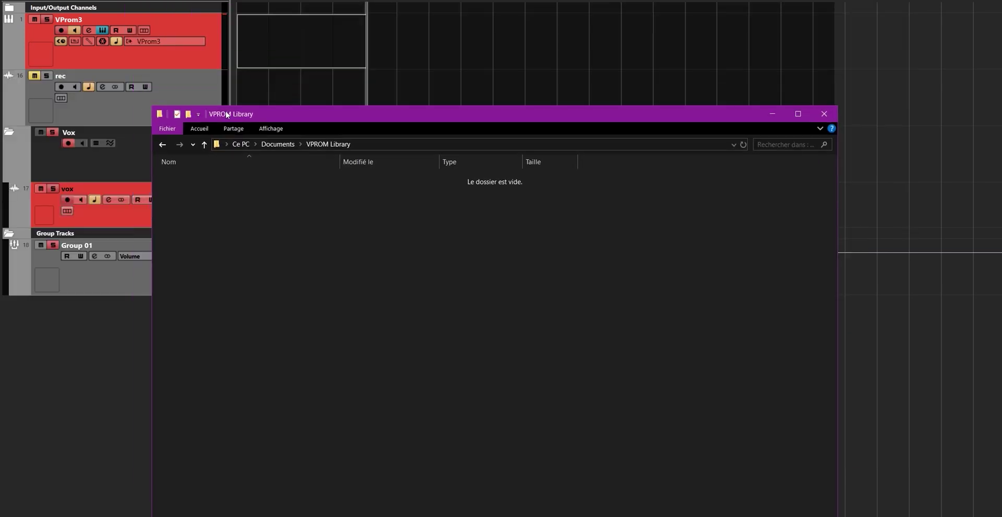
left_click_drag(227, 115, 333, 31)
left_click(487, 63)
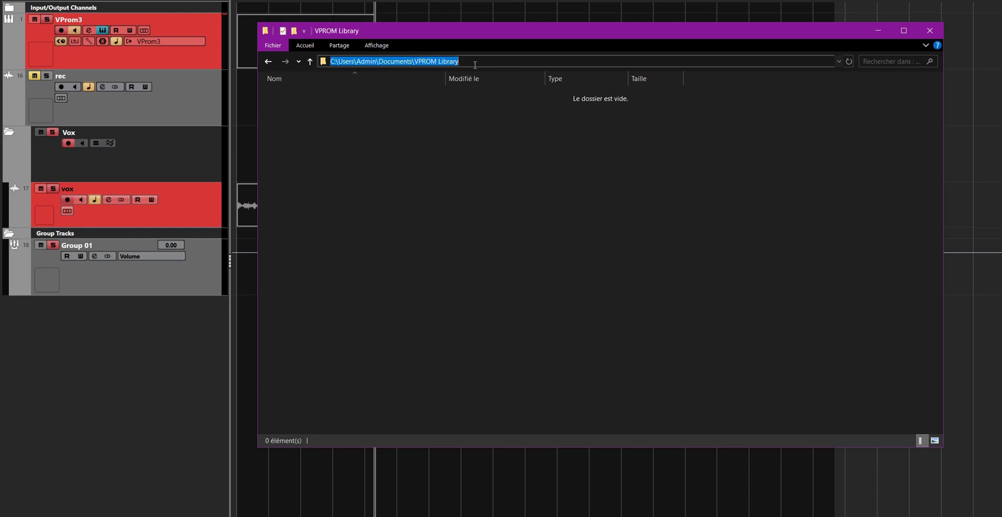
Copy FACTORY LIB from the zip's VPROM Library into Documents\VPROM Library, then close the folder window
left_click(417, 122)
left_click_drag(5, 123, 712, 65)
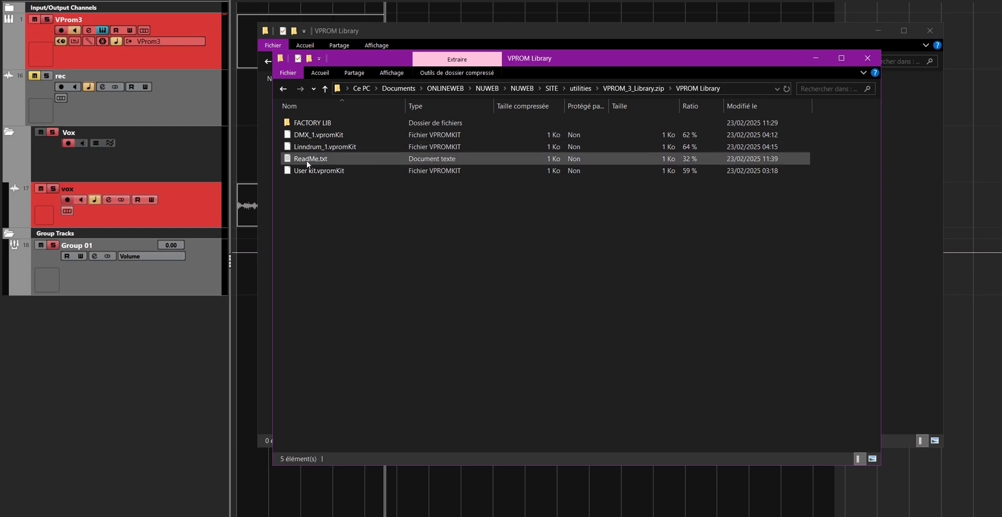
left_click_drag(650, 55, 821, 178)
left_click_drag(416, 318, 362, 139)
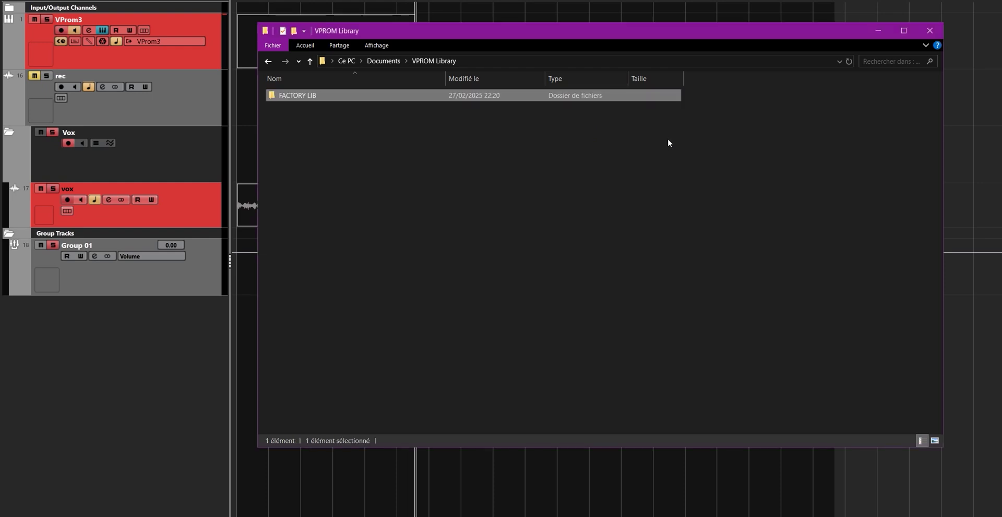
left_click(931, 31)
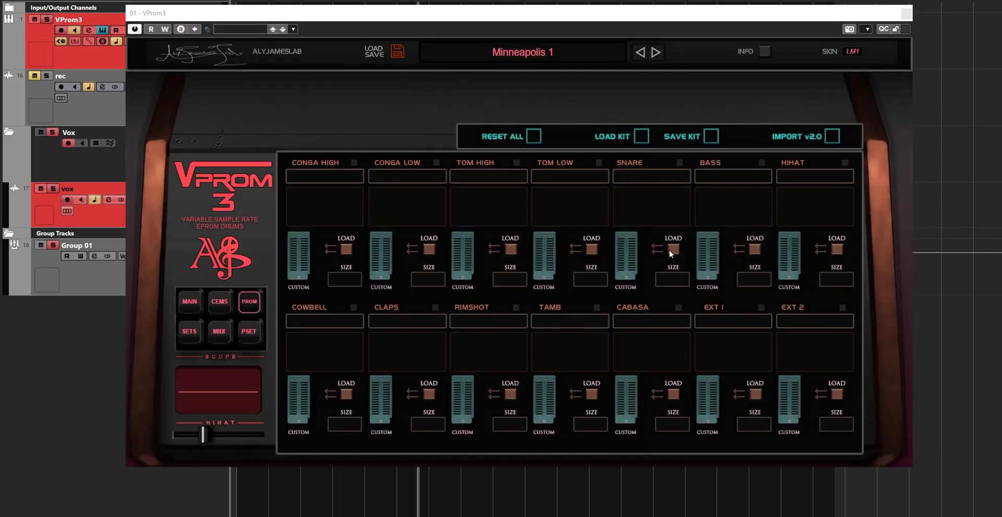
Refresh and reopen the SNARE EPROM library so the FACTORY LIB folder appears
left_click(673, 250)
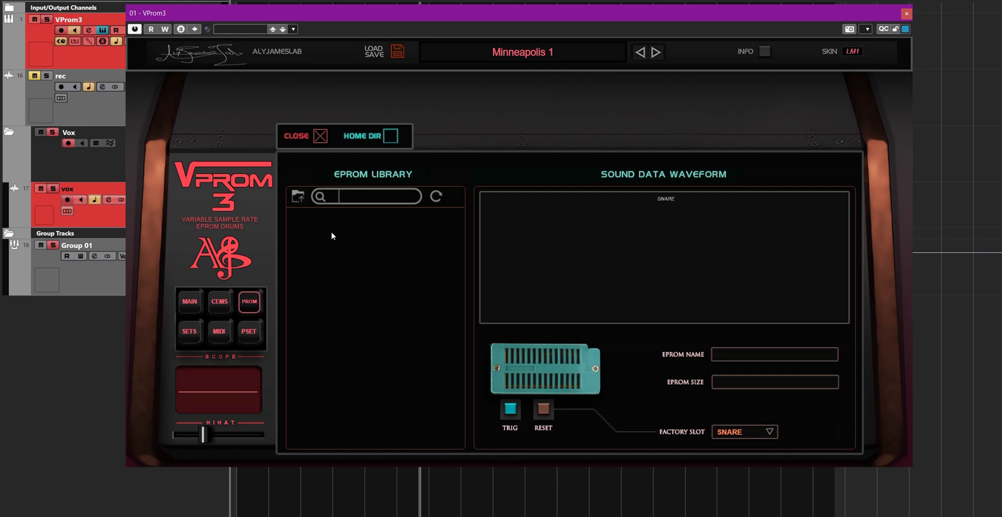
left_click(435, 198)
left_click(317, 137)
left_click(672, 248)
double_click(306, 213)
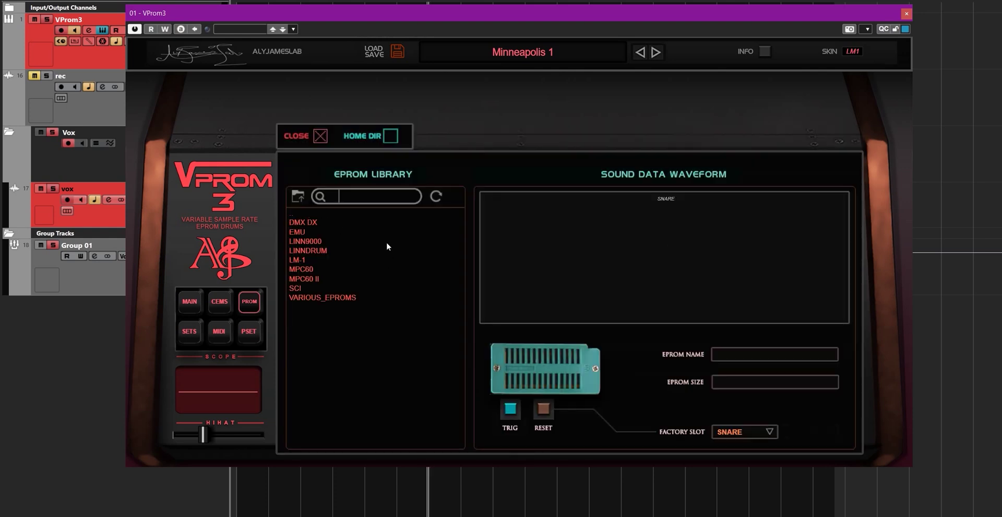
left_click(299, 198)
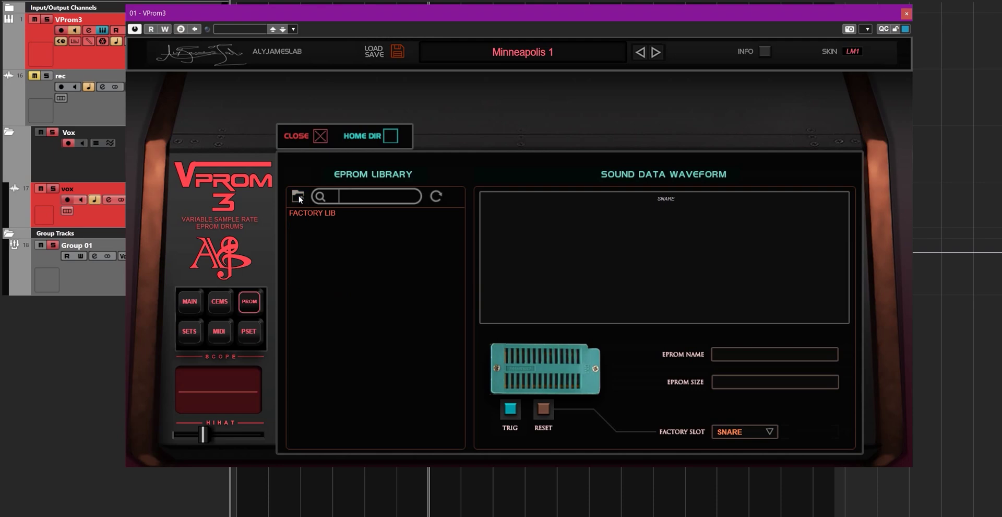
left_click(299, 197)
left_click(190, 301)
left_click(249, 302)
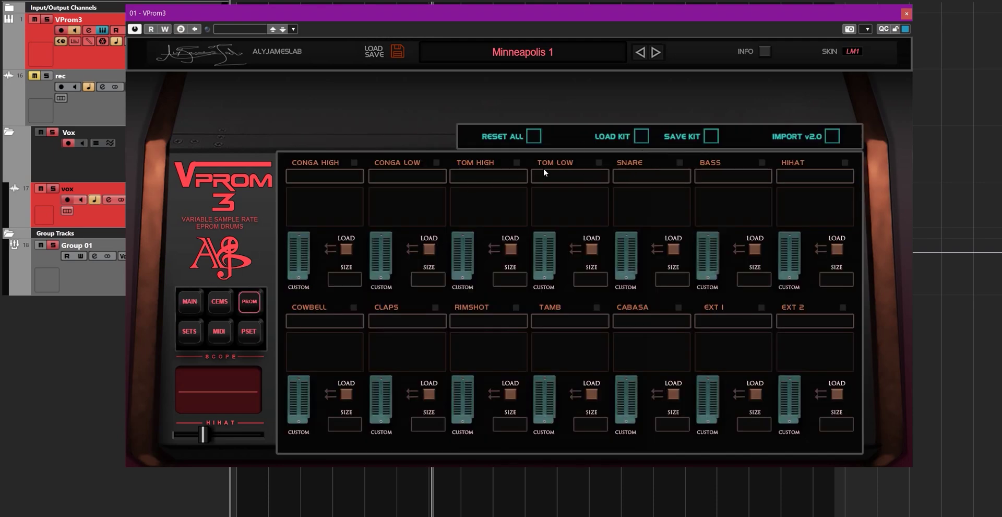
Browse FACTORY LIB through VARIOUS_EPROMS and AJCUSTOMPROMS, then into EMU > SP12
left_click(674, 250)
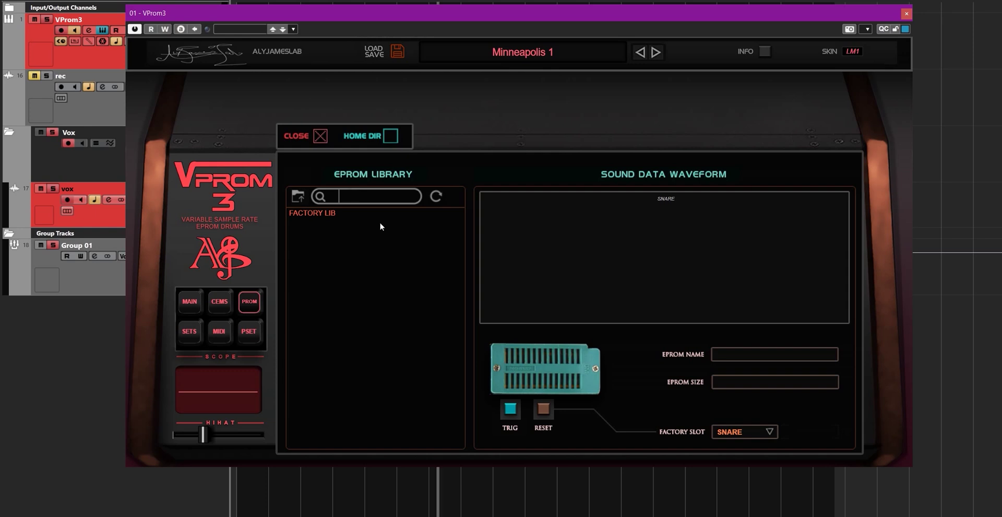
double_click(321, 214)
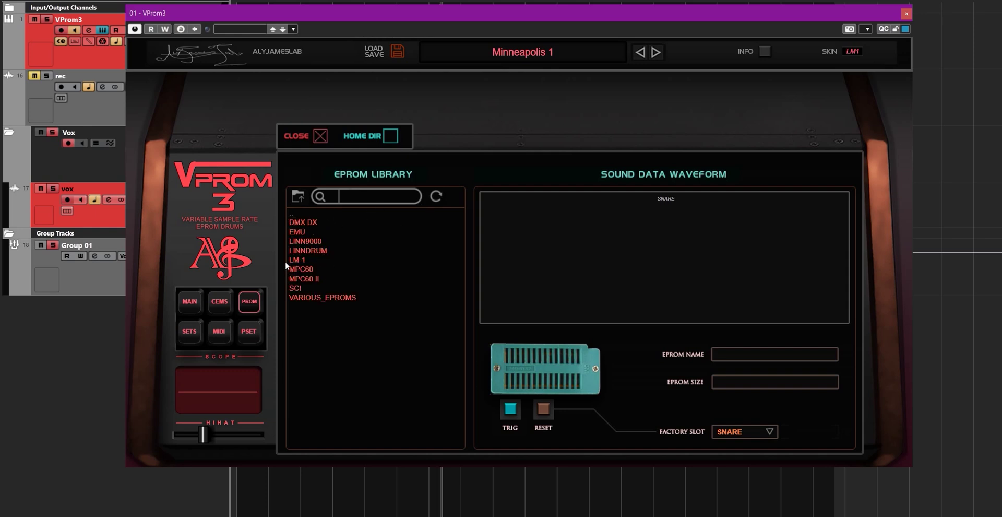
double_click(335, 298)
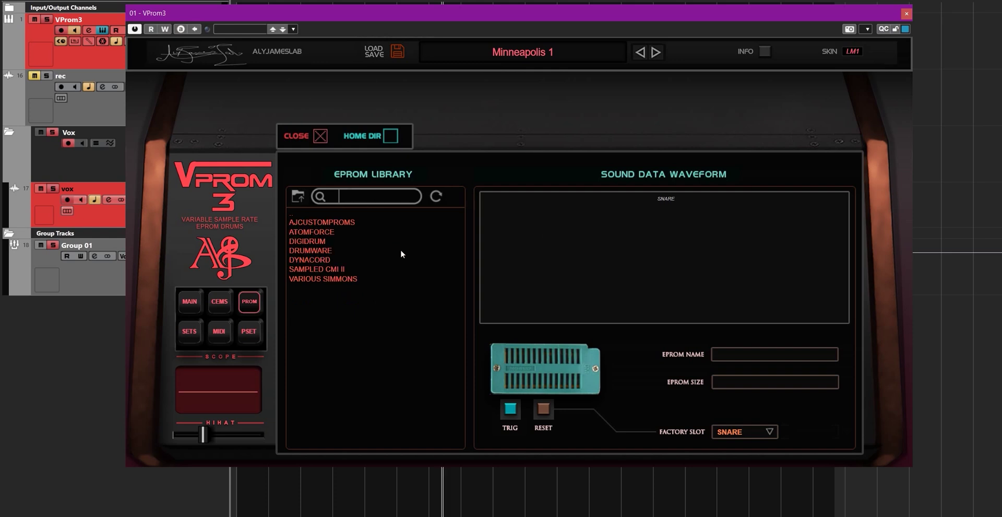
double_click(302, 223)
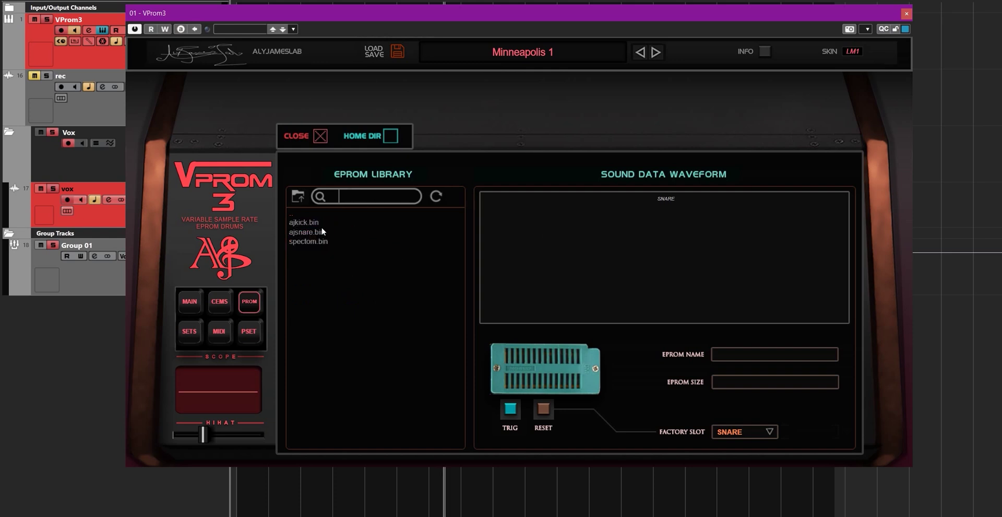
double_click(292, 216)
double_click(292, 215)
double_click(297, 232)
double_click(295, 233)
Audition SP12 cowbell and snare with TRIG, load sp12_hhat into SNARE, and return to MAIN
left_click(312, 242)
left_click(313, 307)
left_click(507, 410)
left_click(314, 279)
double_click(294, 216)
left_click(301, 198)
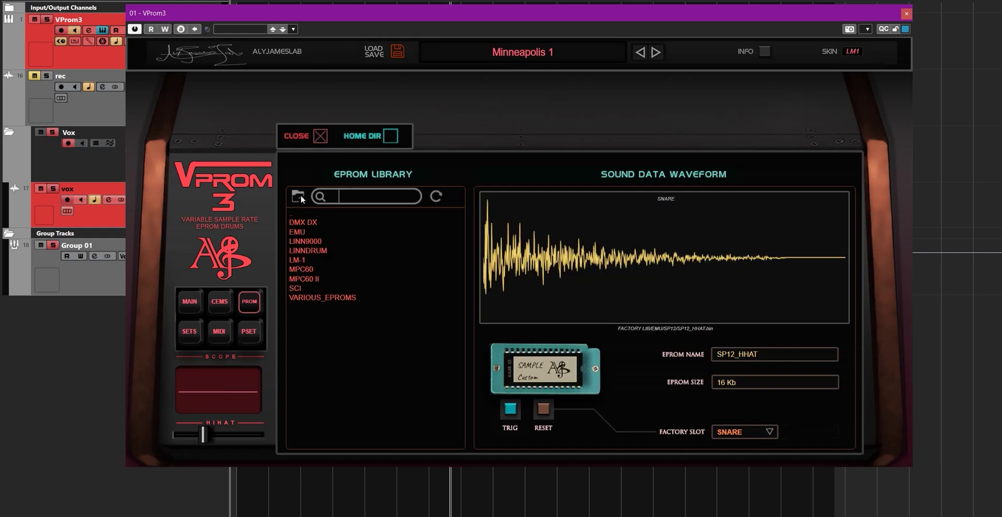
left_click(191, 303)
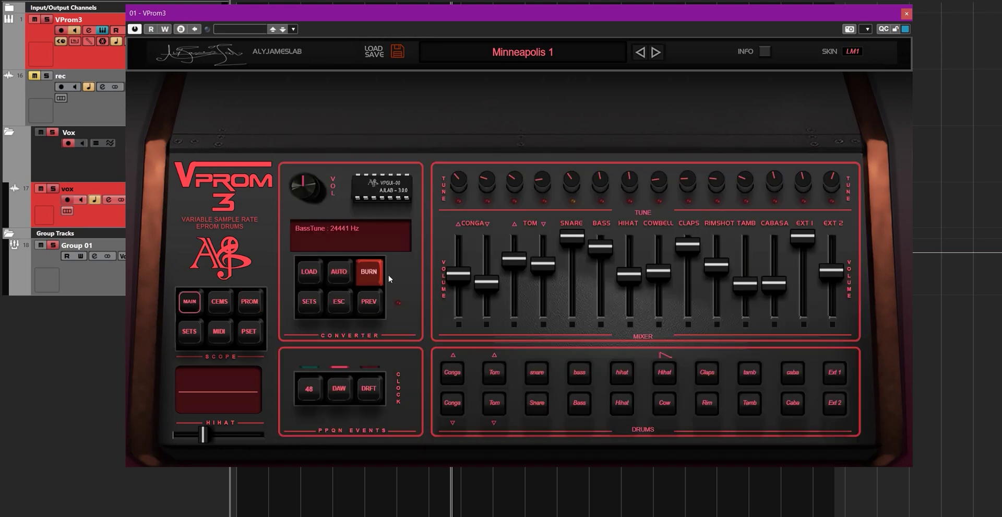
Switch between PROM and MAIN, close the library, then open the CEM 3320 filter page
left_click(250, 304)
left_click(191, 303)
left_click(250, 303)
left_click(320, 142)
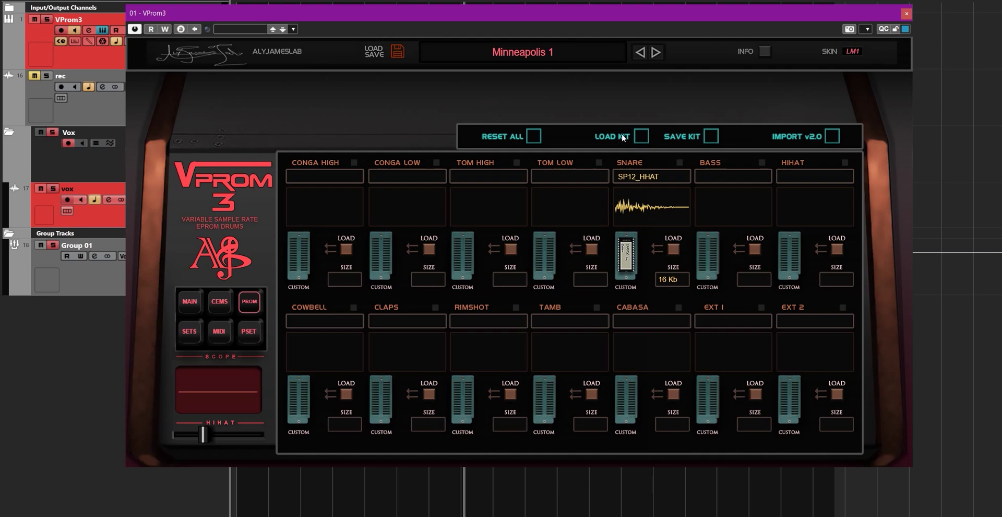
left_click(219, 301)
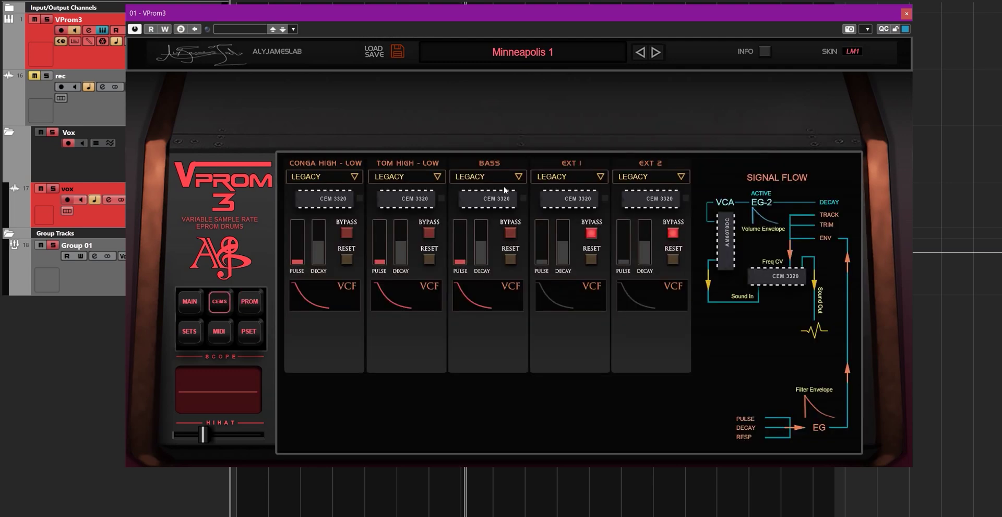
Switch the bass, tom, conga, Ext 1 and Ext 2 CEM voices from LEGACY to EXPERT
left_click(519, 177)
left_click(437, 177)
left_click(354, 177)
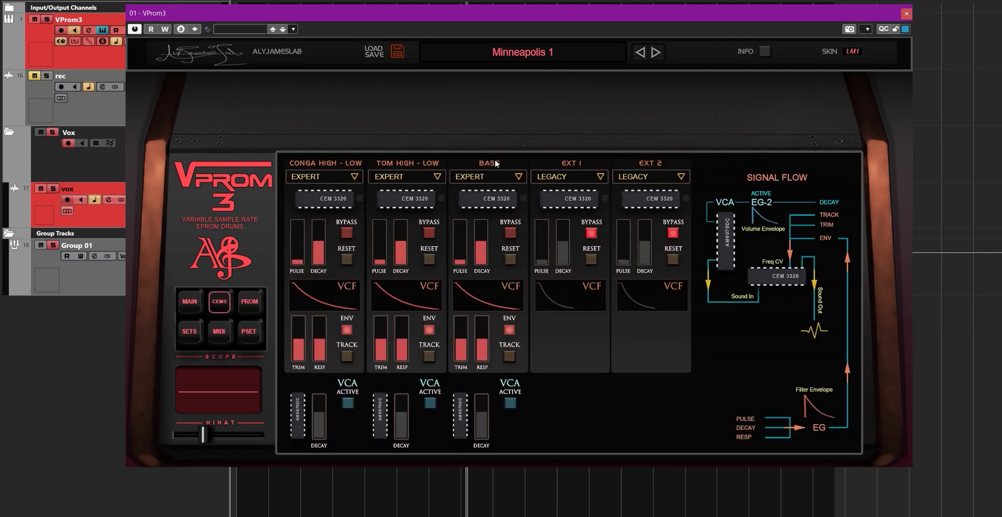
left_click(600, 177)
left_click(682, 177)
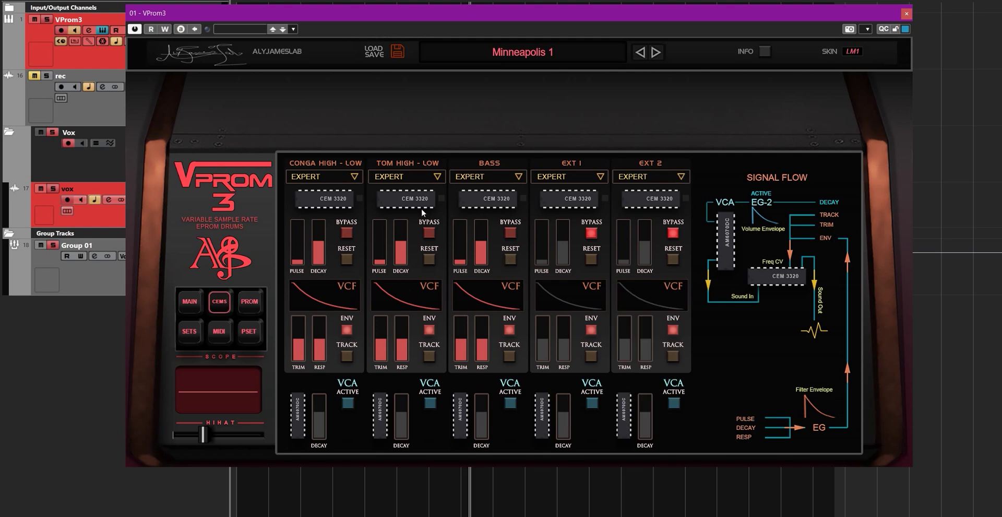
Return to MAIN, swap the drum pads for sample reading controls, and open SETS
left_click(190, 302)
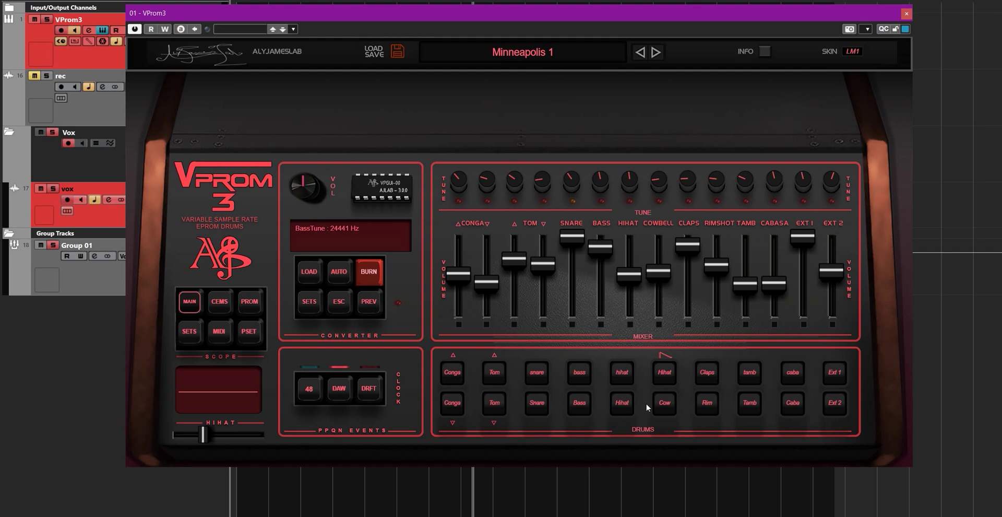
left_click(643, 429)
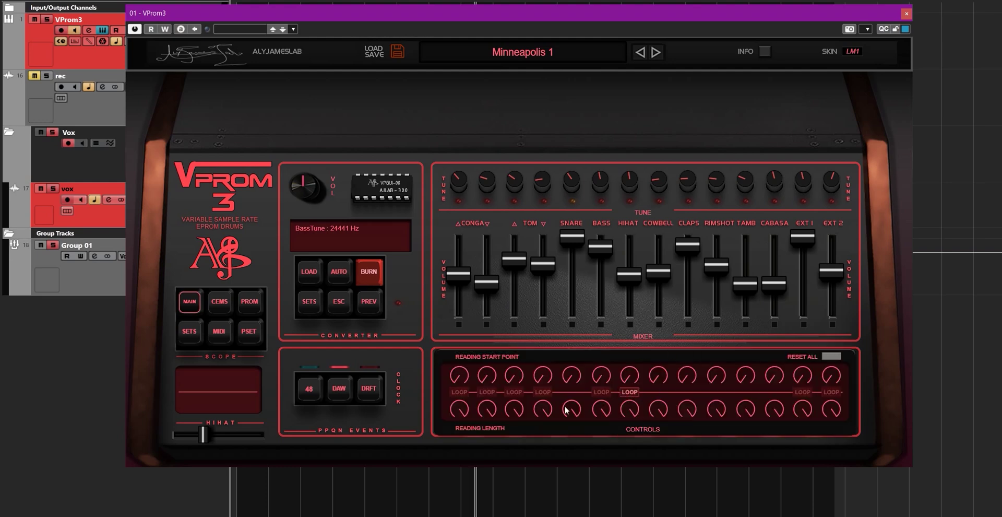
left_click(189, 334)
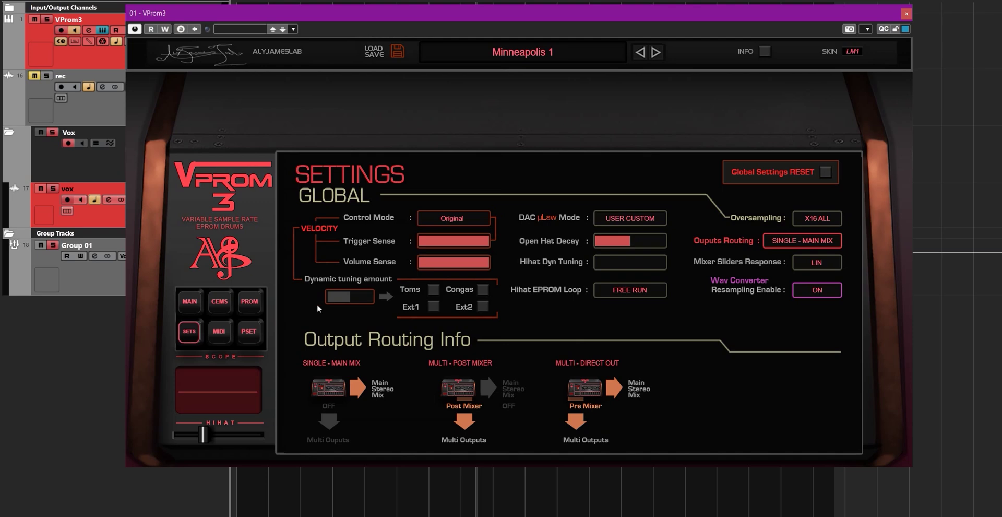
Try TRIG SYNC on Hihat EPROM Loop, revert to FREE RUN, then go to the PROM page
left_click(626, 296)
left_click(626, 303)
left_click(629, 297)
left_click(626, 292)
left_click(191, 306)
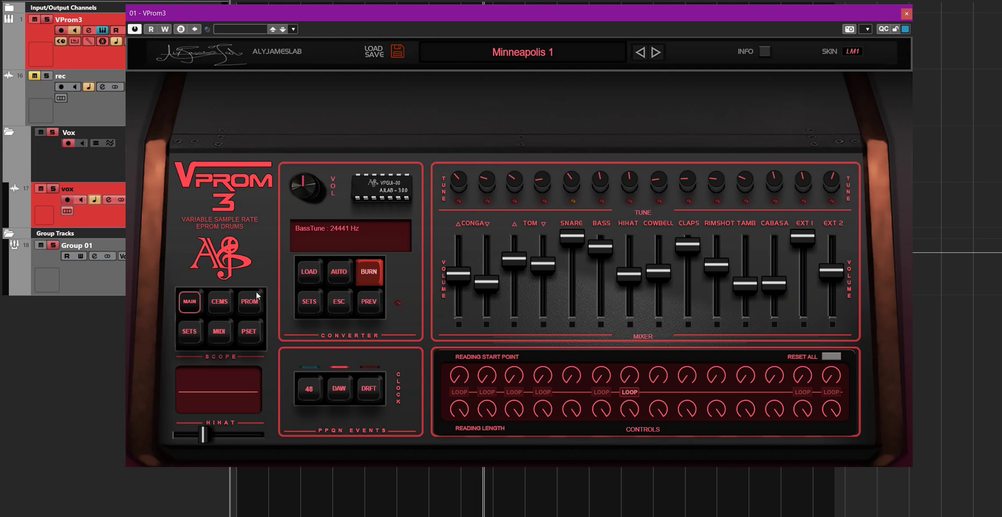
left_click(245, 306)
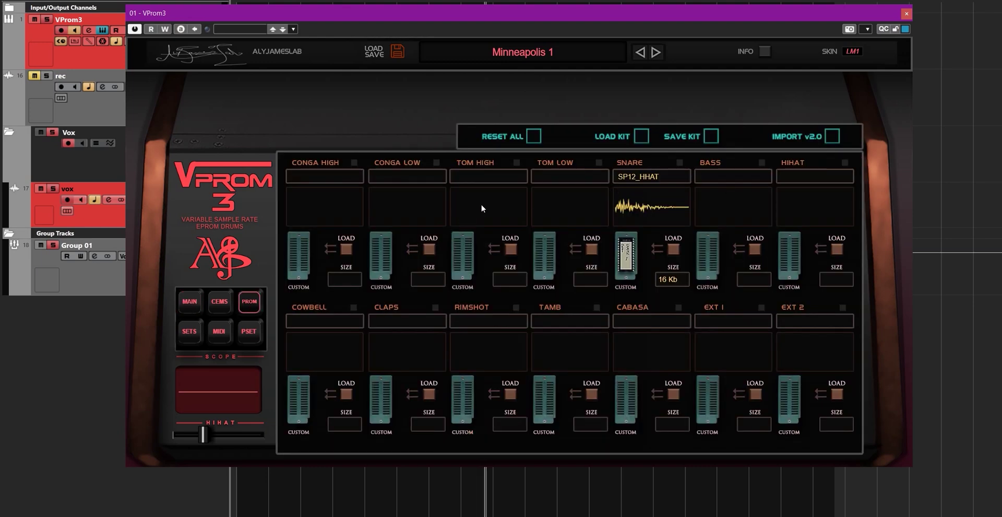
Clear all fourteen EPROM slots with RESET ALL, then open the LOAD KIT file dialog
left_click(533, 137)
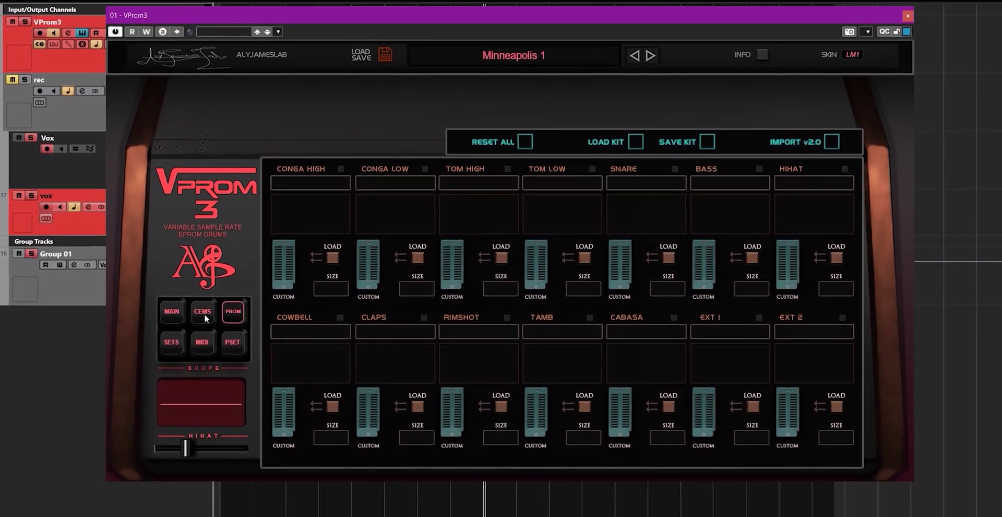
left_click(172, 311)
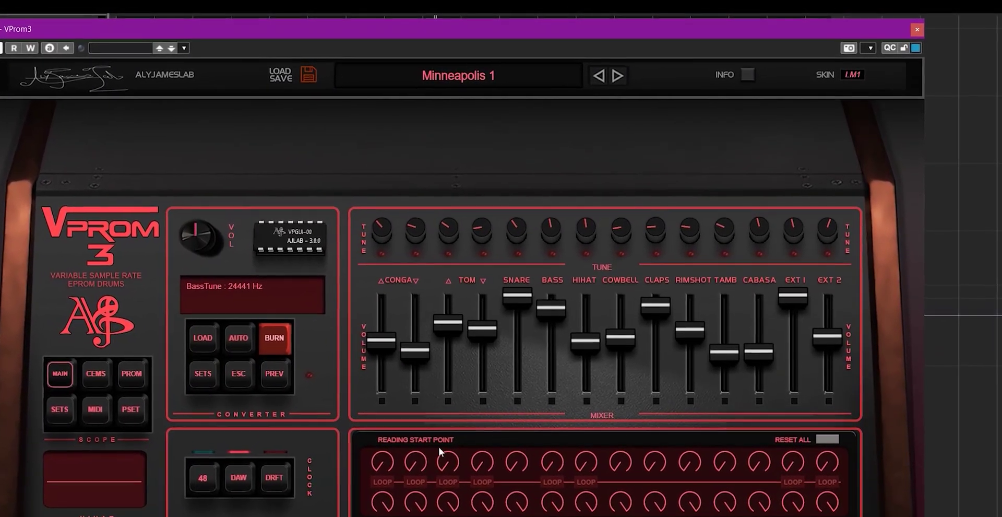
left_click(131, 374)
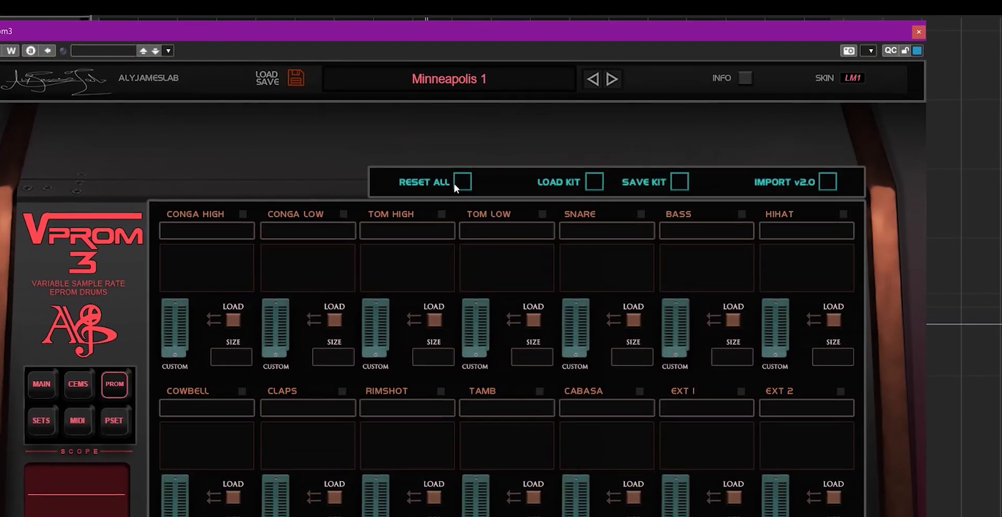
left_click(41, 385)
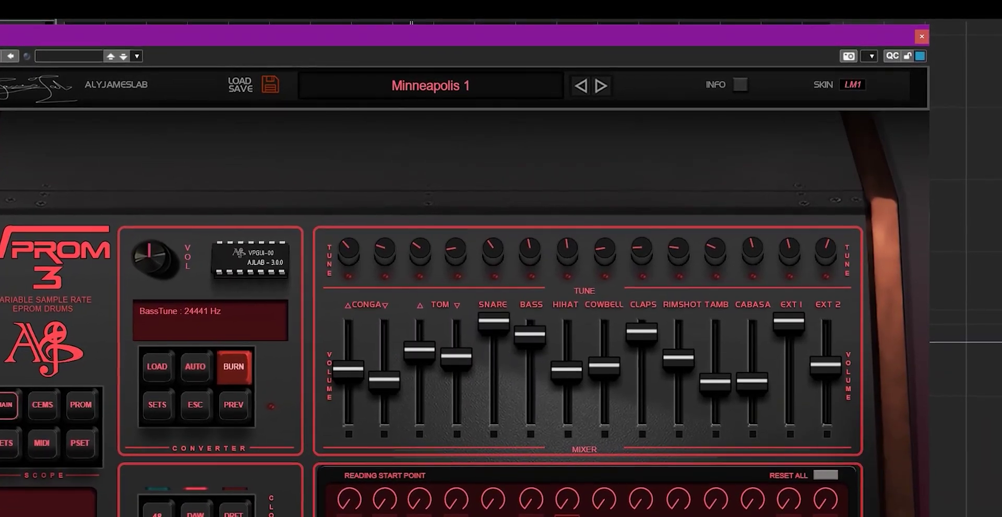
left_click(80, 404)
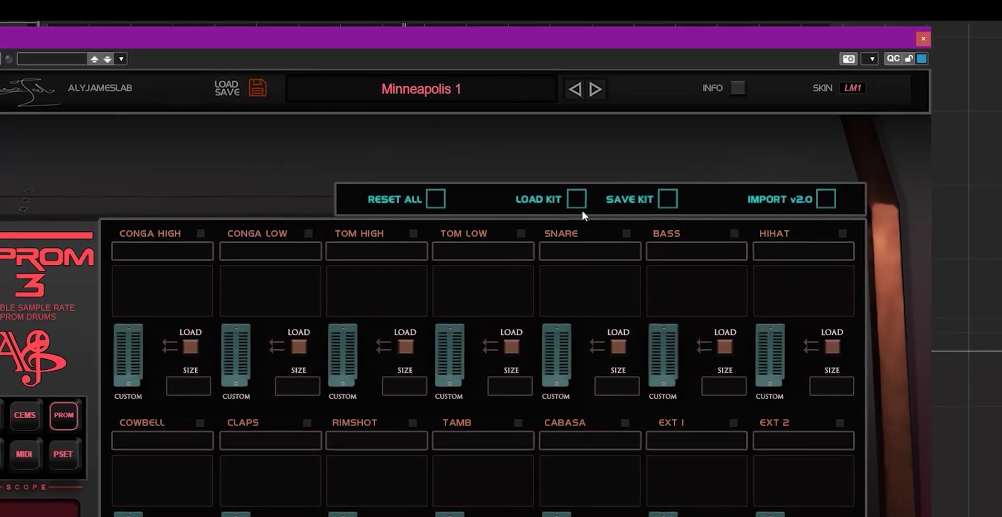
left_click(572, 199)
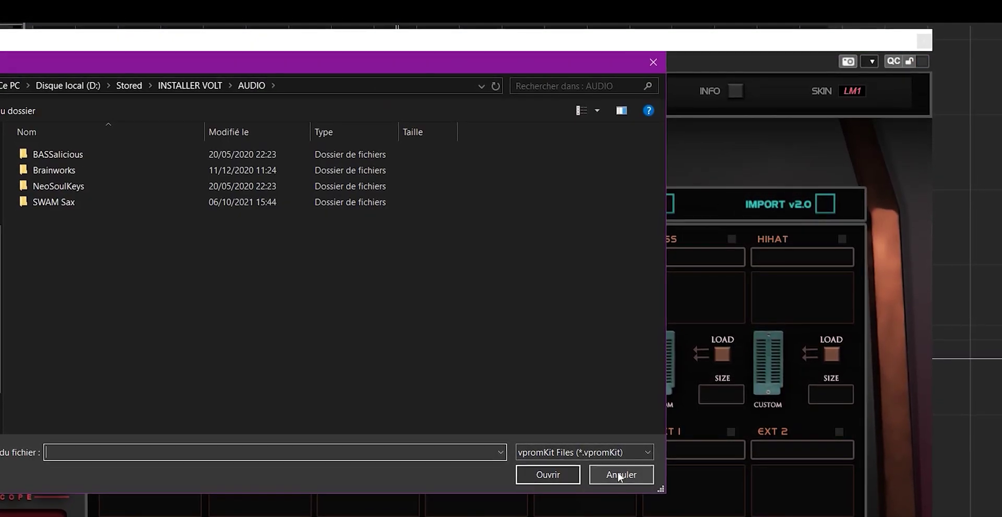
Load the DMX_1.vpromKit kit from Documents\VPROM Library into all fourteen EPROM slots
left_click(620, 475)
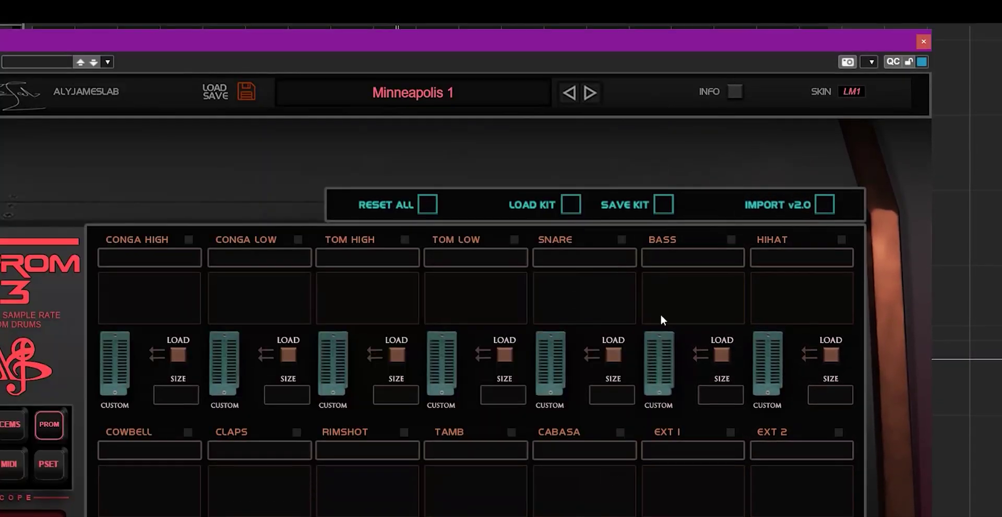
left_click(567, 209)
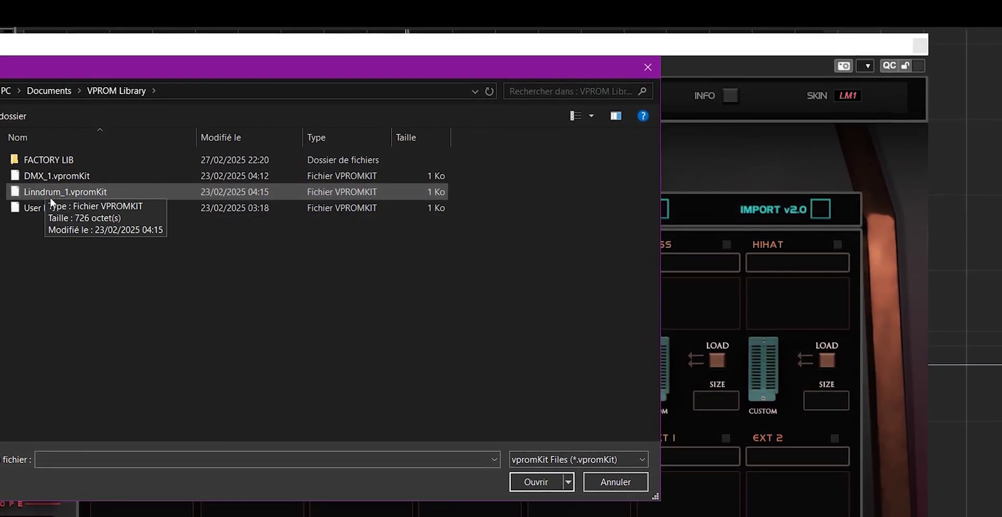
left_click(37, 177)
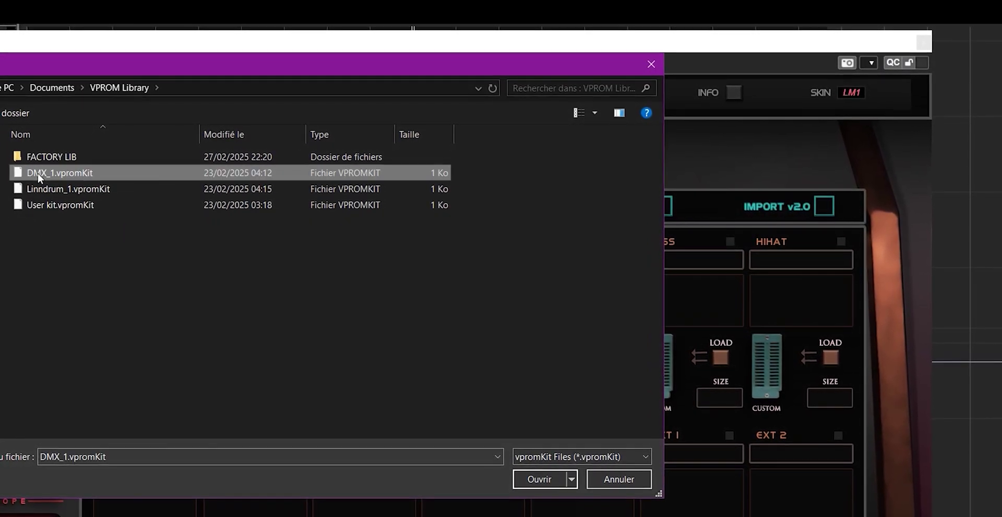
left_click(541, 477)
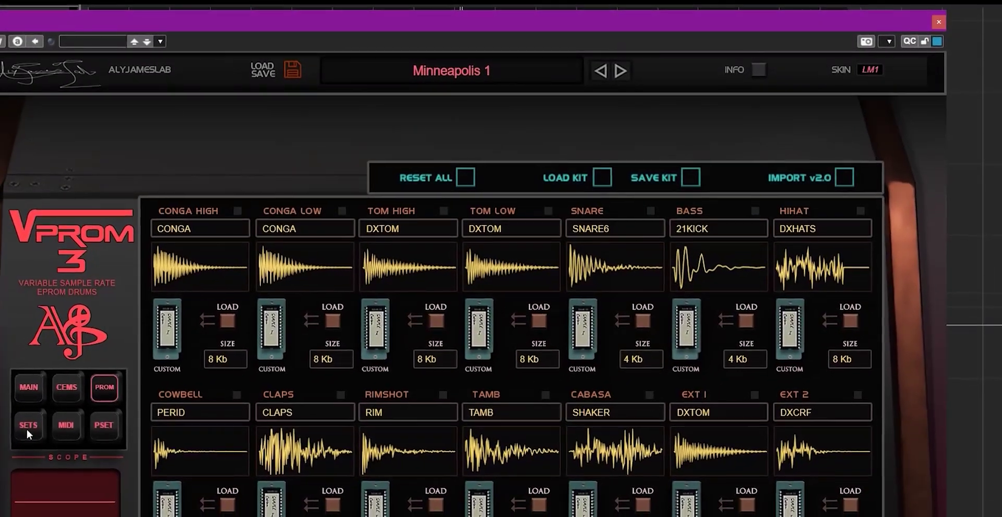
Look over the CEMS and MAIN pages, then return to the DRUMS pad view
left_click(68, 389)
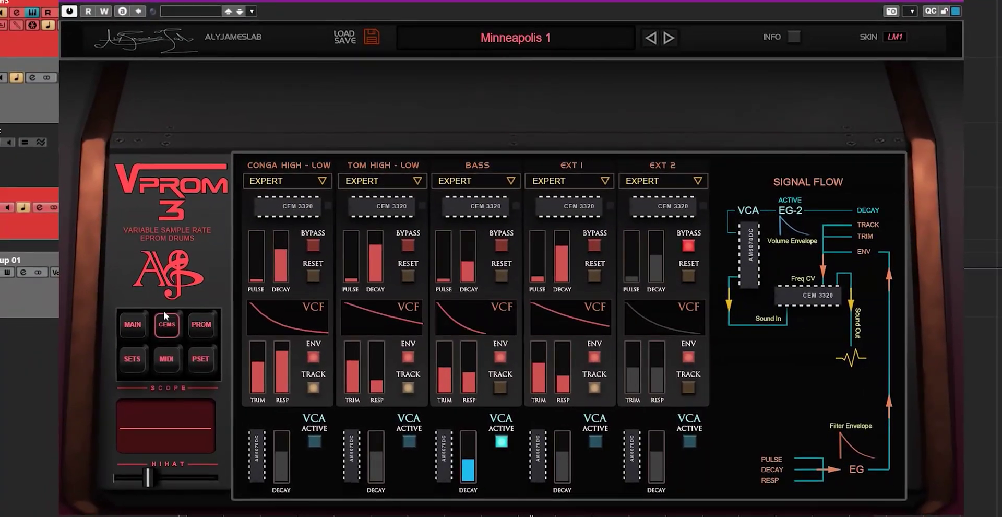
left_click(132, 324)
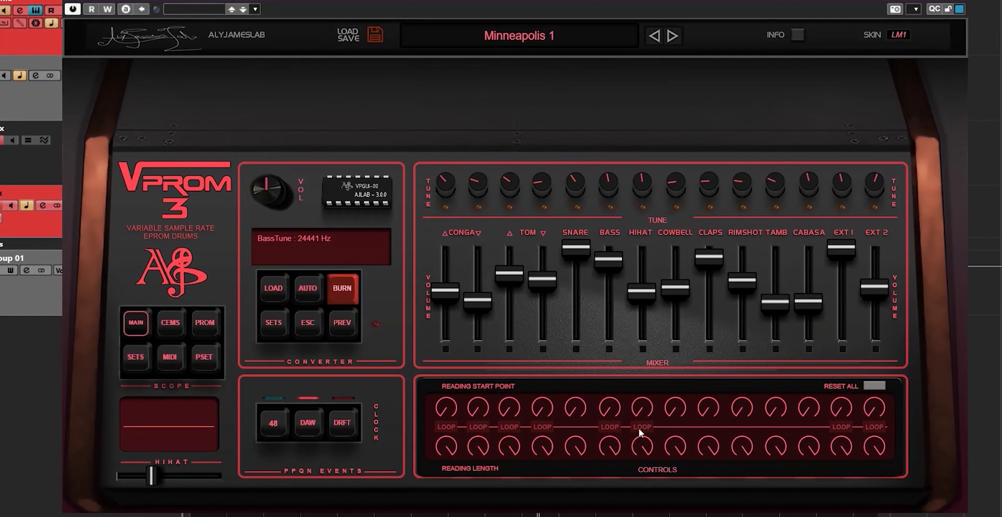
left_click(654, 471)
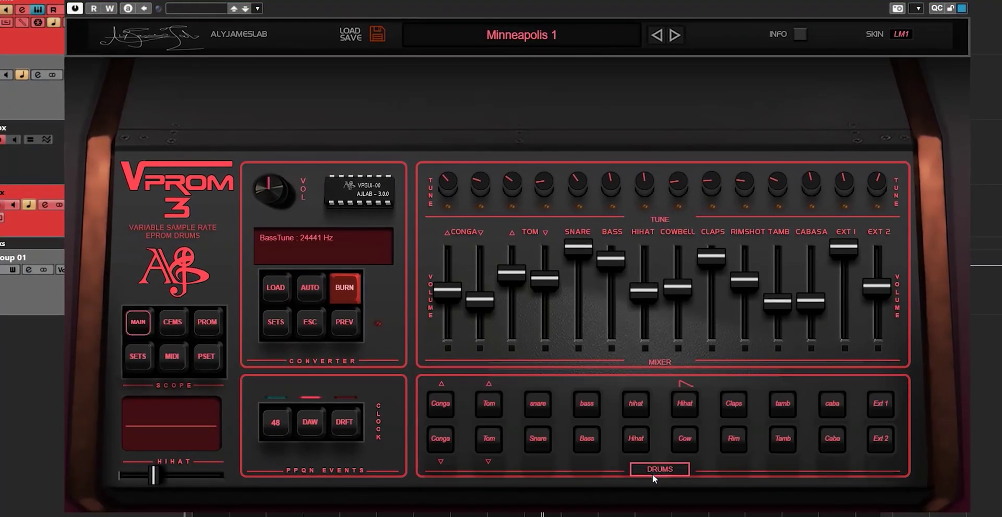
Apply the DMX skin and show the PROM page with the DMX_1 kit slots
left_click(901, 33)
left_click(903, 45)
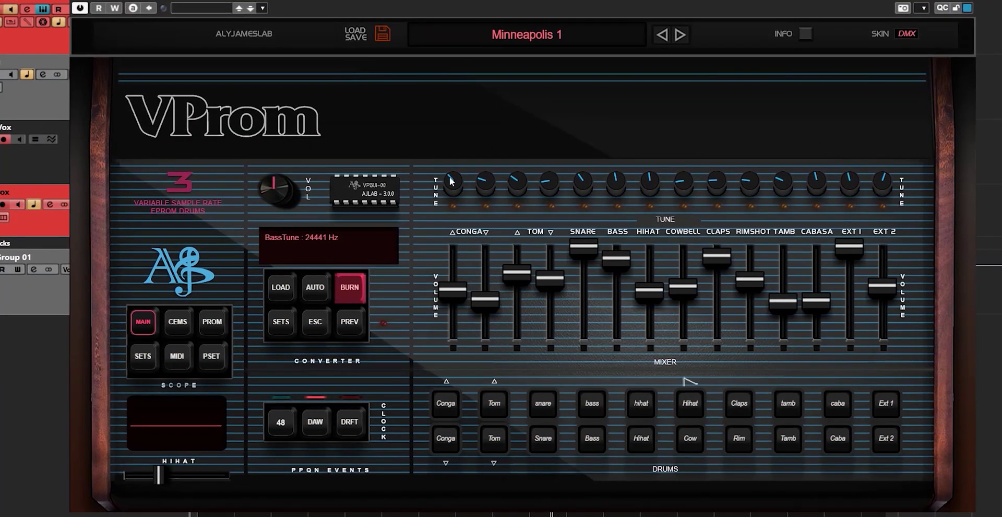
left_click(212, 321)
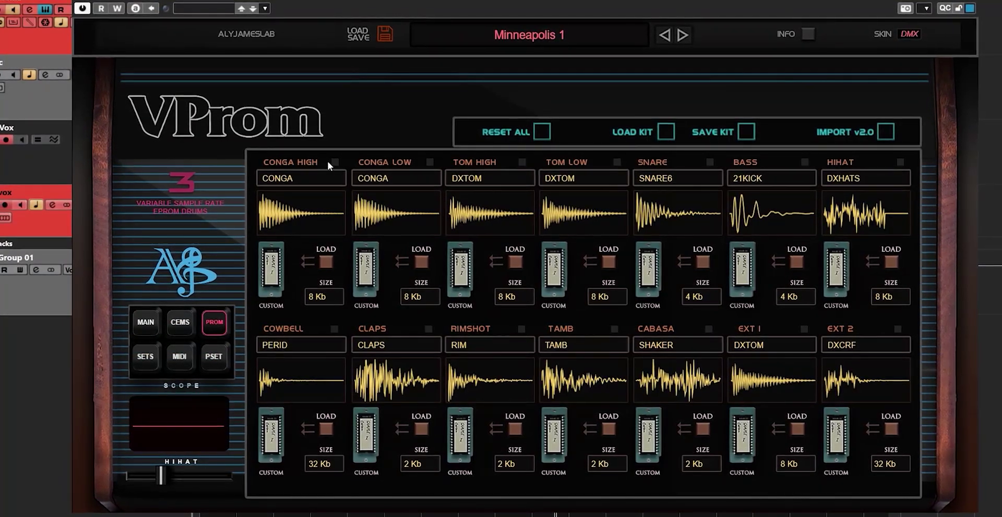